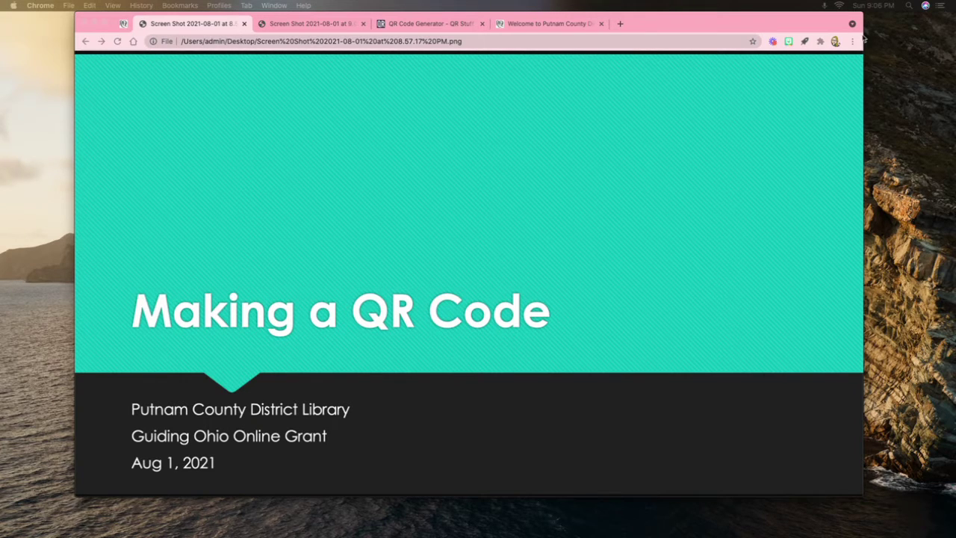
{"action": "left_click", "coordinate": [861, 84]}
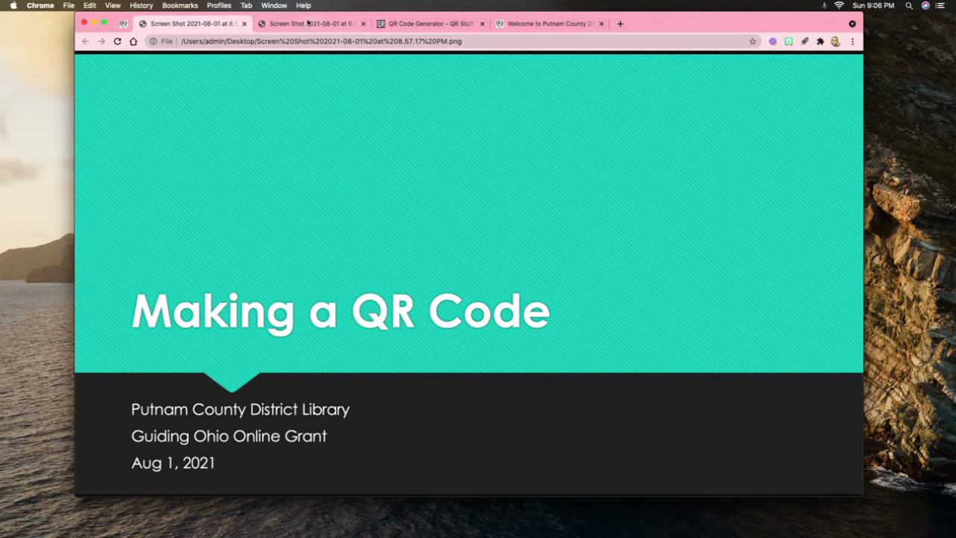
{"action": "left_click", "coordinate": [308, 23]}
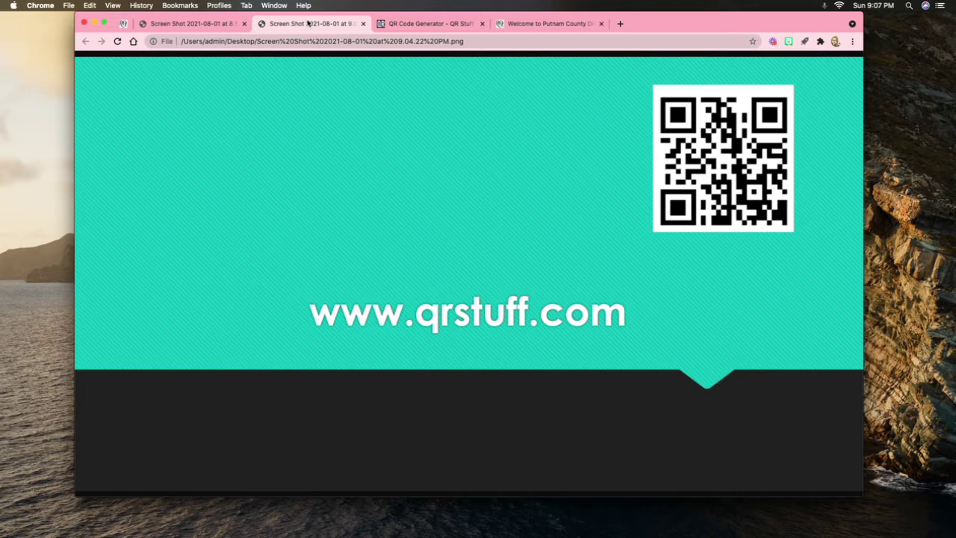
{"action": "left_click", "coordinate": [431, 25]}
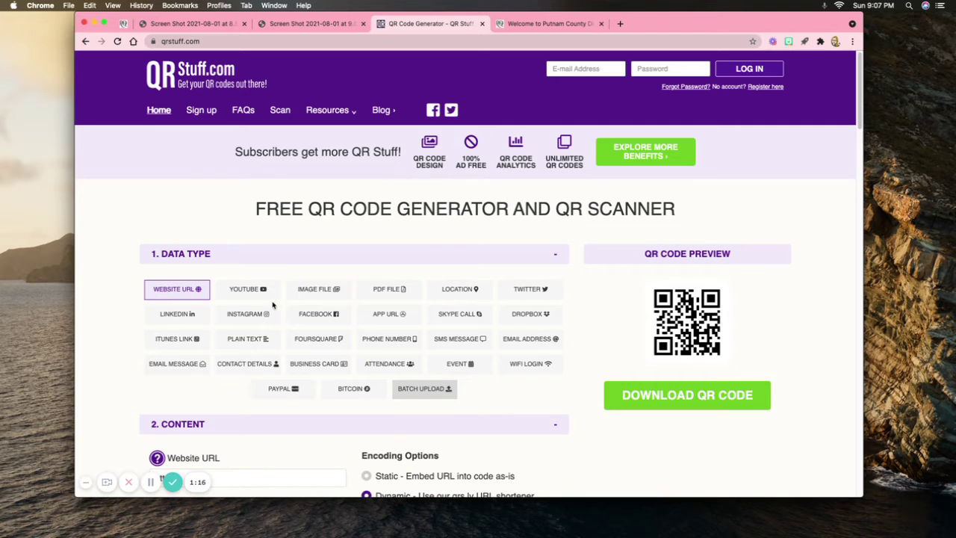
{"action": "scroll", "coordinate": [281, 287], "scroll_direction": "down", "scroll_amount": 2}
{"action": "scroll", "coordinate": [281, 287], "scroll_direction": "down", "scroll_amount": 3}
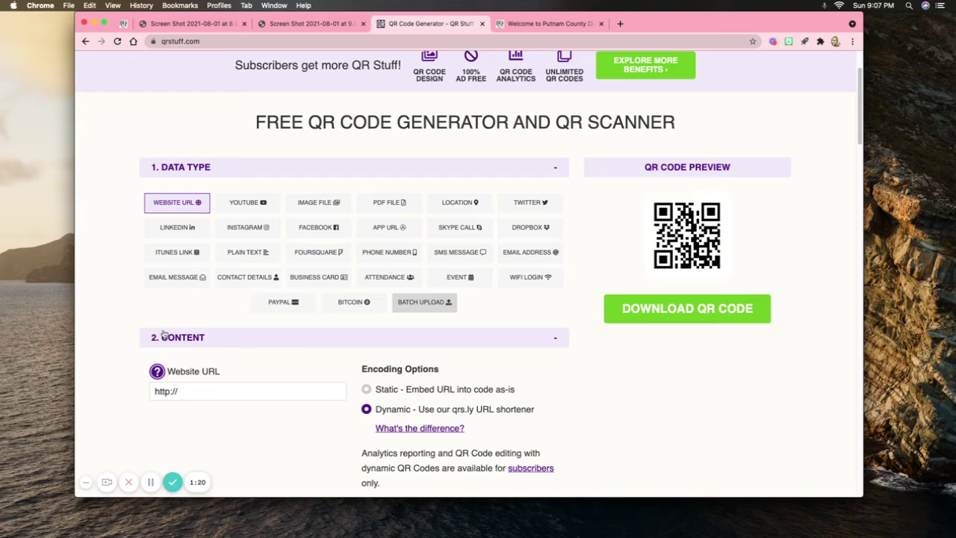
{"action": "left_click", "coordinate": [186, 391]}
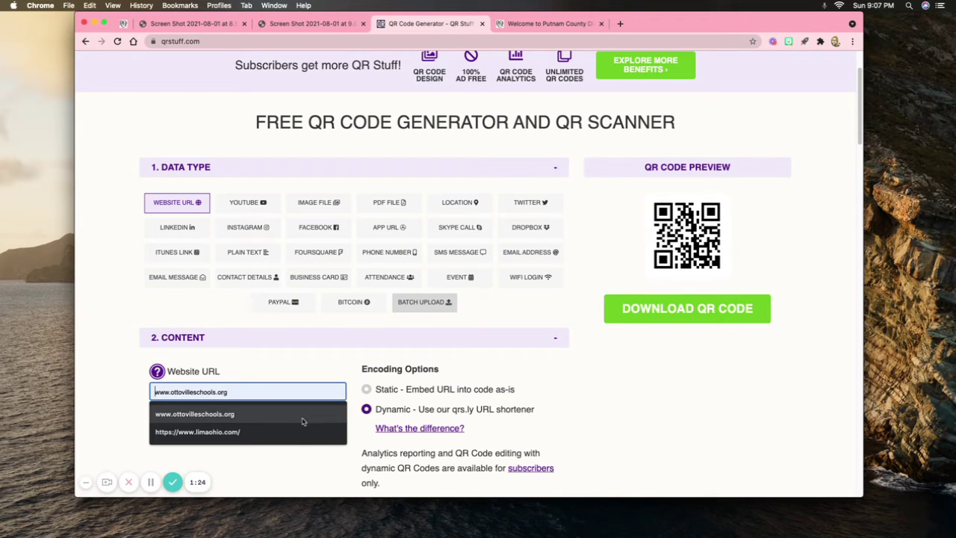
{"action": "type", "text": "www"}
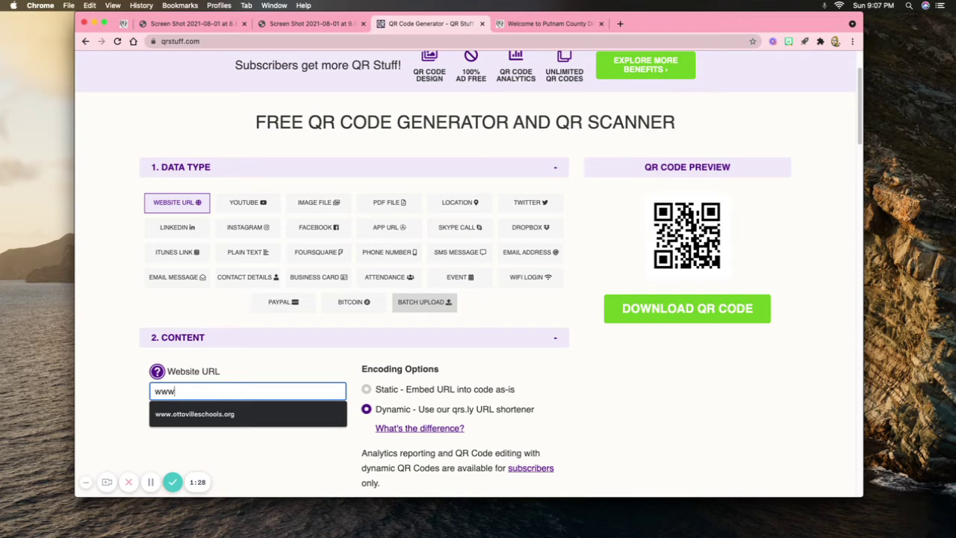
{"action": "type", "text": ".m"}
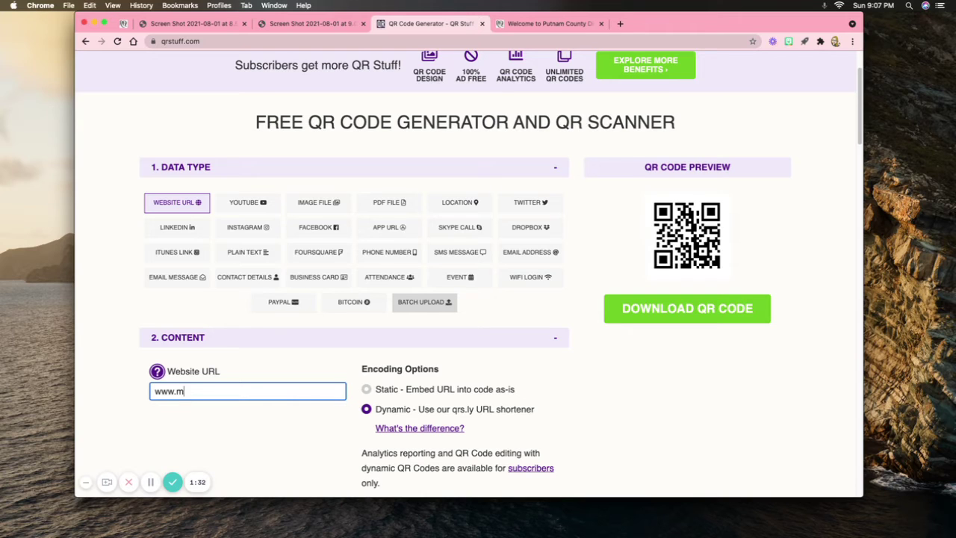
{"action": "type", "text": "ypcdl"}
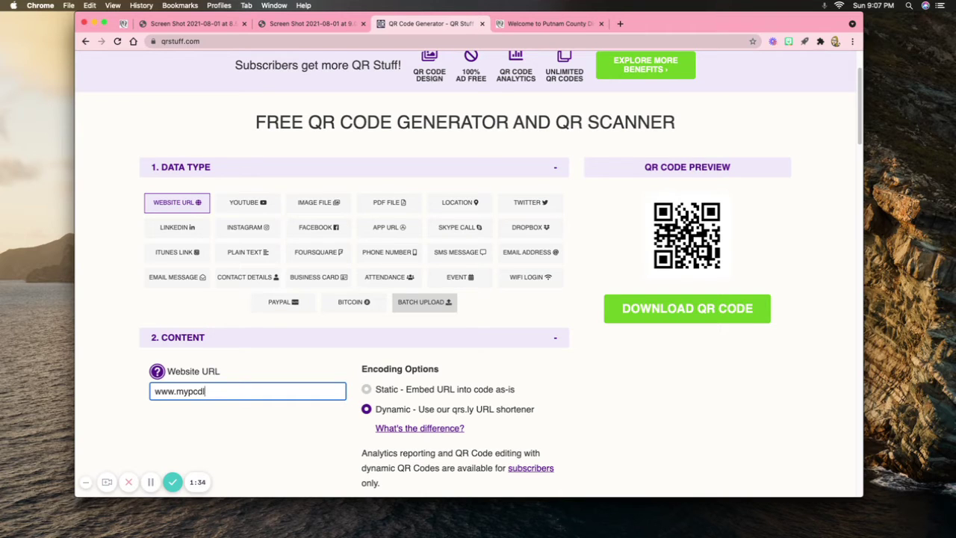
{"action": "type", "text": "."}
Select the library site's full web address in its tab, then return to the generator.
{"action": "left_click", "coordinate": [540, 24]}
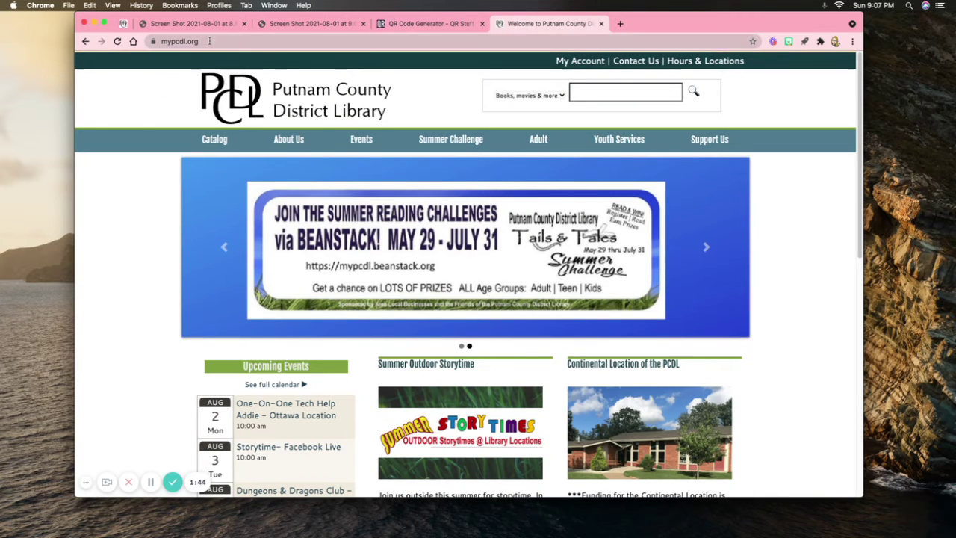
{"action": "left_click", "coordinate": [210, 41]}
{"action": "key", "text": "super+c"}
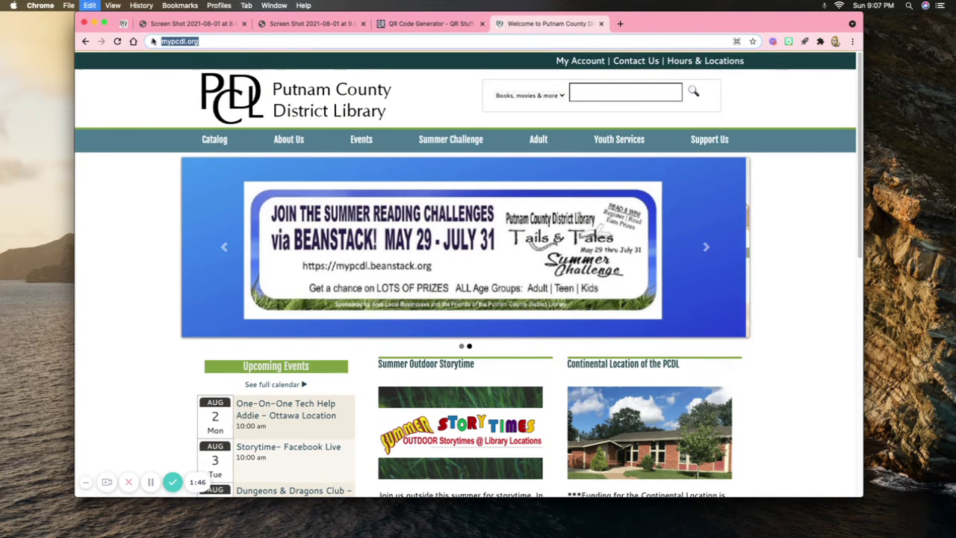
{"action": "left_click", "coordinate": [423, 24]}
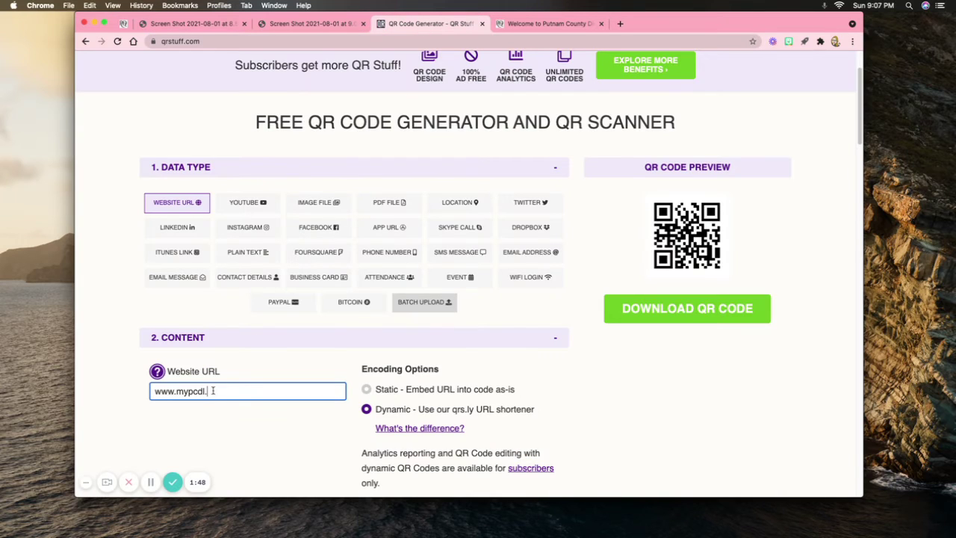
{"action": "left_click_drag", "start_coordinate": [211, 392], "coordinate": [137, 391]}
{"action": "key", "text": "super+v"}
{"action": "scroll", "coordinate": [280, 420], "scroll_direction": "down", "scroll_amount": 5}
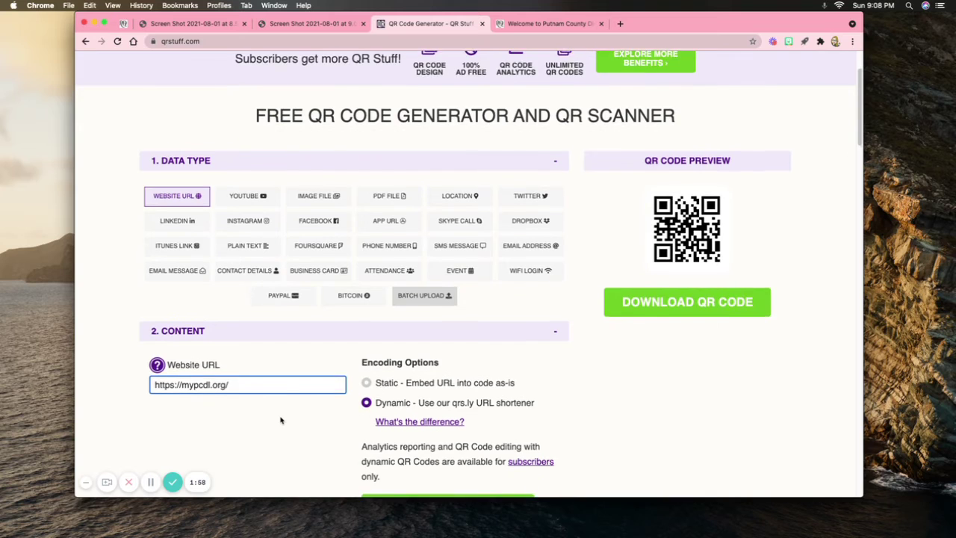
{"action": "scroll", "coordinate": [280, 419], "scroll_direction": "down", "scroll_amount": 1}
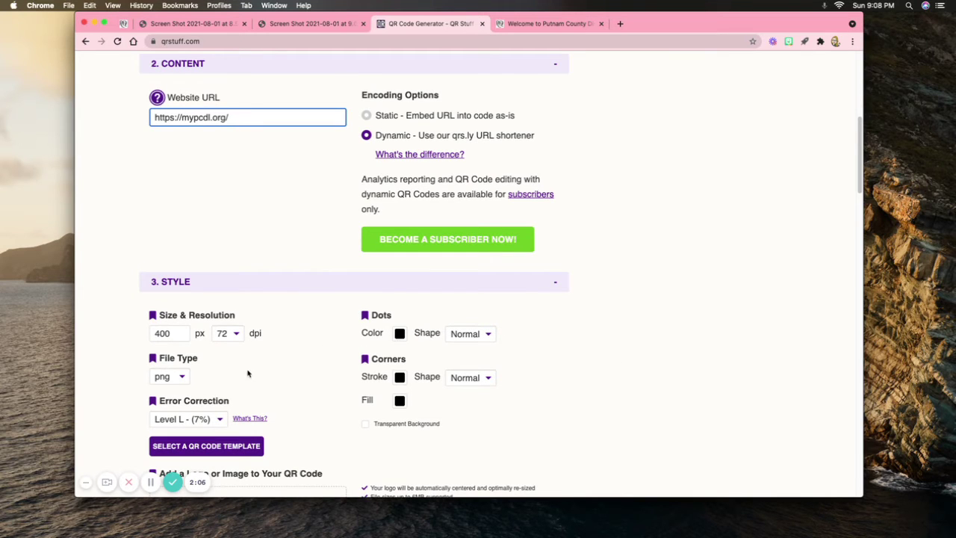
{"action": "scroll", "coordinate": [345, 389], "scroll_direction": "down", "scroll_amount": 1}
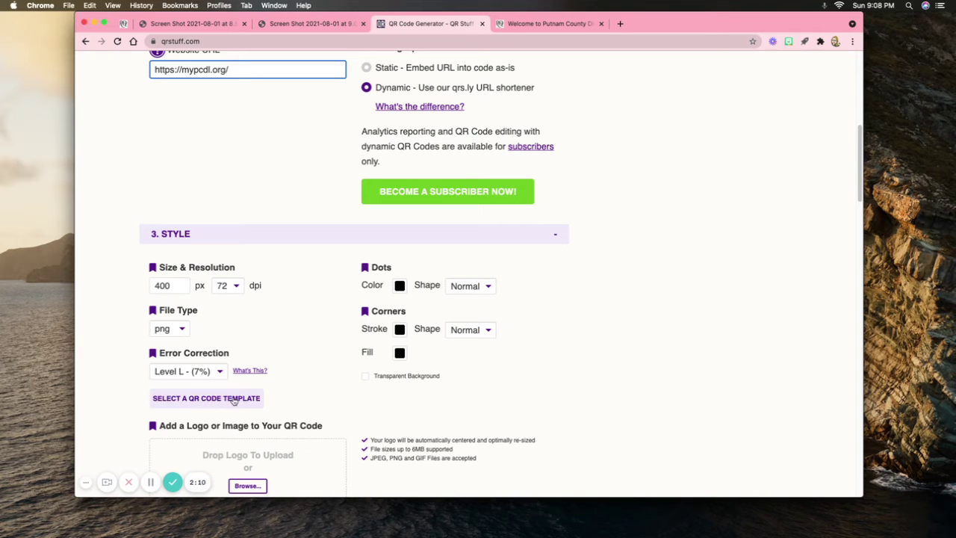
{"action": "scroll", "coordinate": [478, 395], "scroll_direction": "up", "scroll_amount": 9}
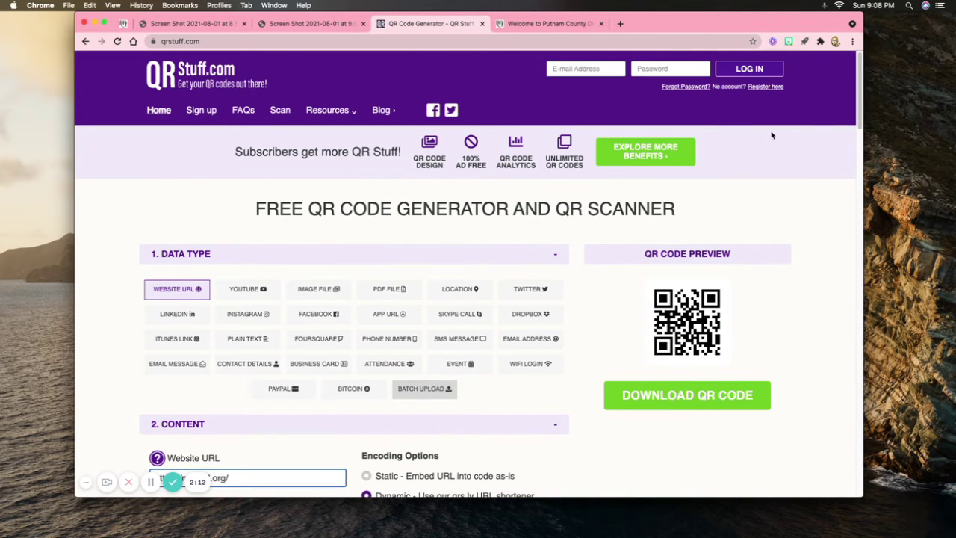
{"action": "left_click", "coordinate": [766, 86]}
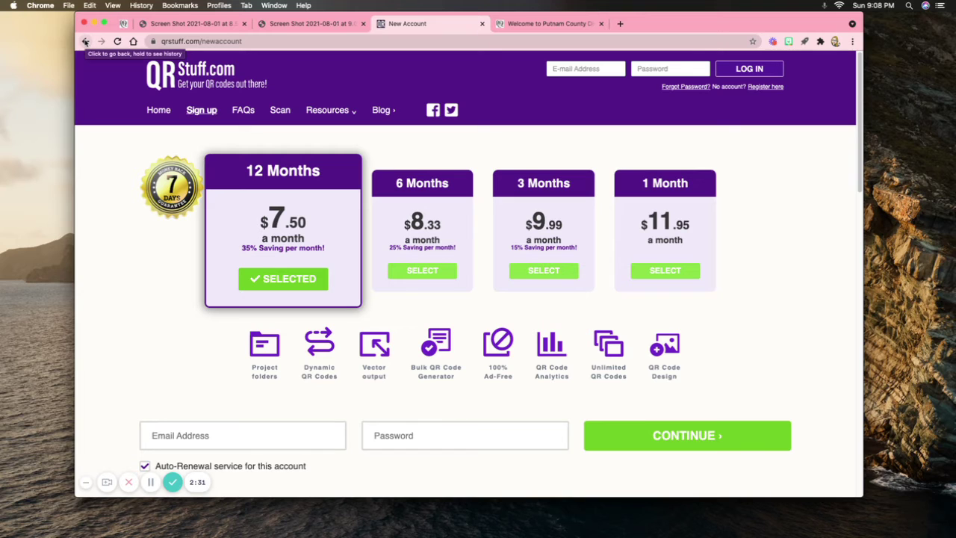
{"action": "left_click", "coordinate": [85, 41]}
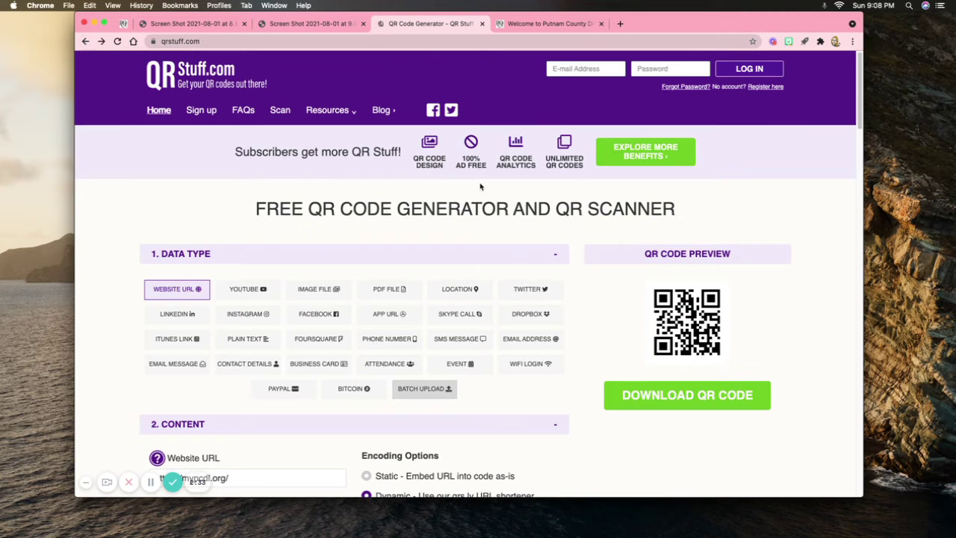
{"action": "scroll", "coordinate": [467, 315], "scroll_direction": "down", "scroll_amount": 2}
{"action": "scroll", "coordinate": [467, 316], "scroll_direction": "down", "scroll_amount": 8}
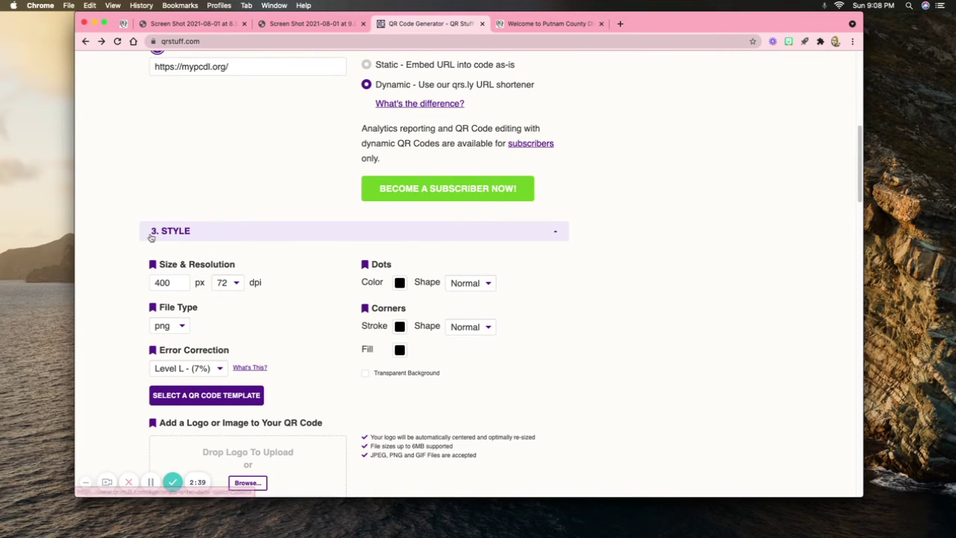
{"action": "scroll", "coordinate": [283, 340], "scroll_direction": "down", "scroll_amount": 1}
{"action": "scroll", "coordinate": [283, 340], "scroll_direction": "down", "scroll_amount": 3}
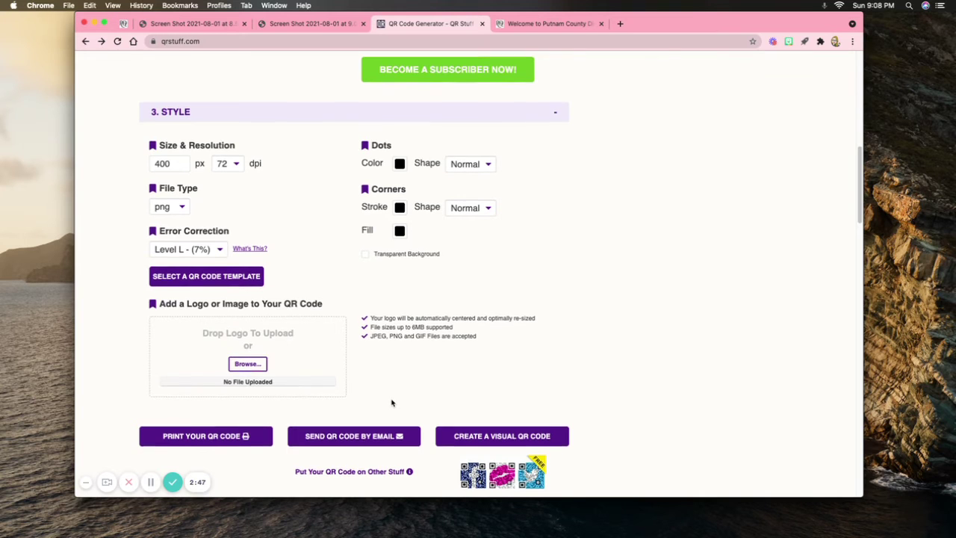
{"action": "scroll", "coordinate": [392, 403], "scroll_direction": "down", "scroll_amount": 1}
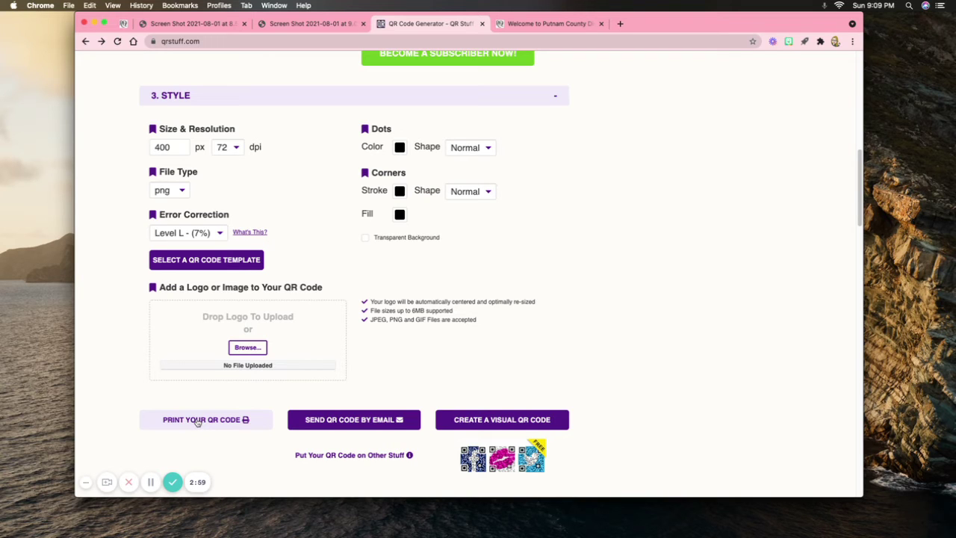
Pick the Avery 22806 layout (12 per page, 2" square) and download it as qrcode.62354004.pdf.
{"action": "left_click", "coordinate": [197, 422]}
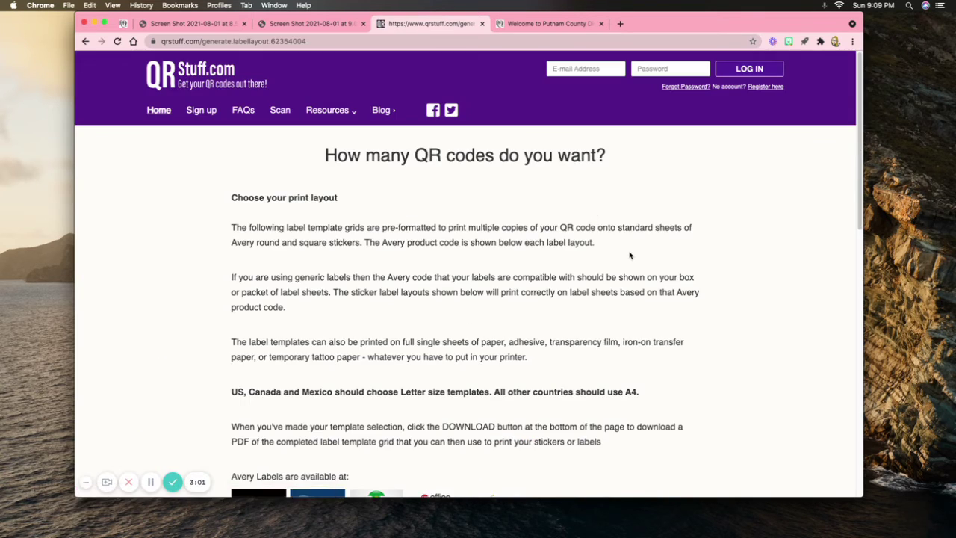
{"action": "scroll", "coordinate": [630, 255], "scroll_direction": "down", "scroll_amount": 10}
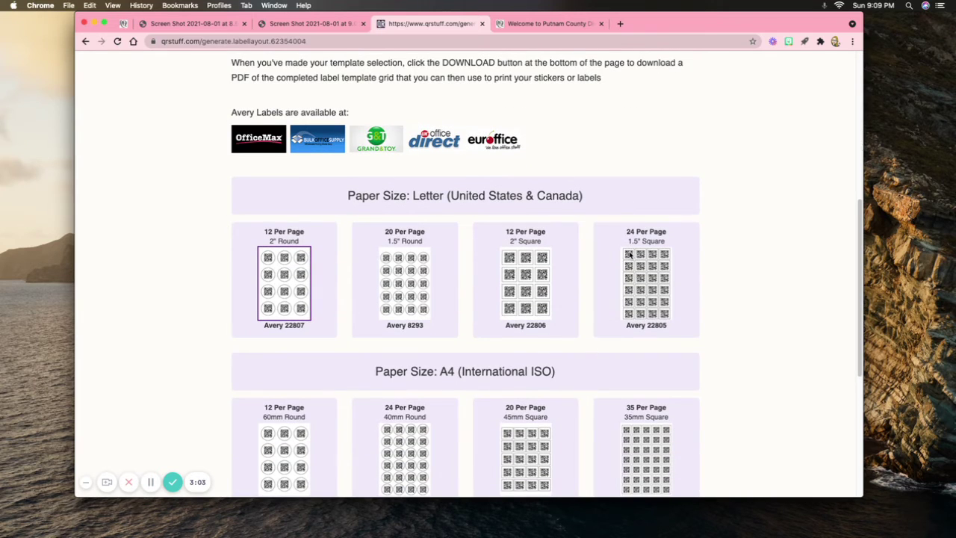
{"action": "scroll", "coordinate": [630, 256], "scroll_direction": "down", "scroll_amount": 1}
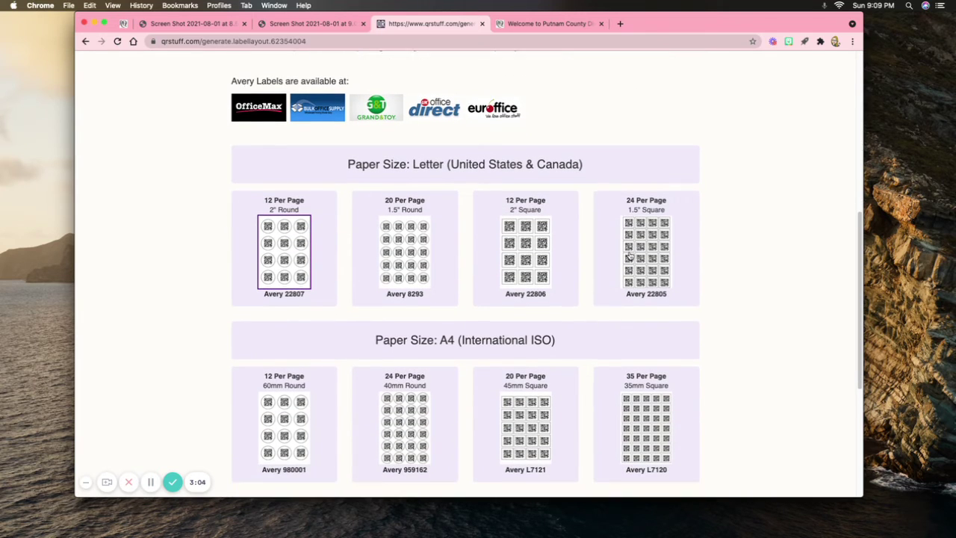
{"action": "left_click", "coordinate": [529, 244]}
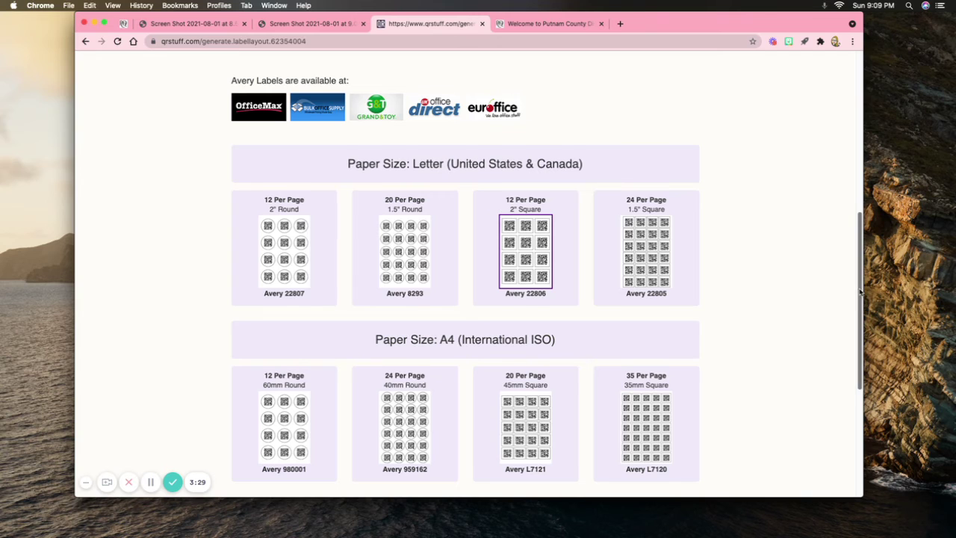
{"action": "scroll", "coordinate": [860, 291], "scroll_direction": "down", "scroll_amount": 5}
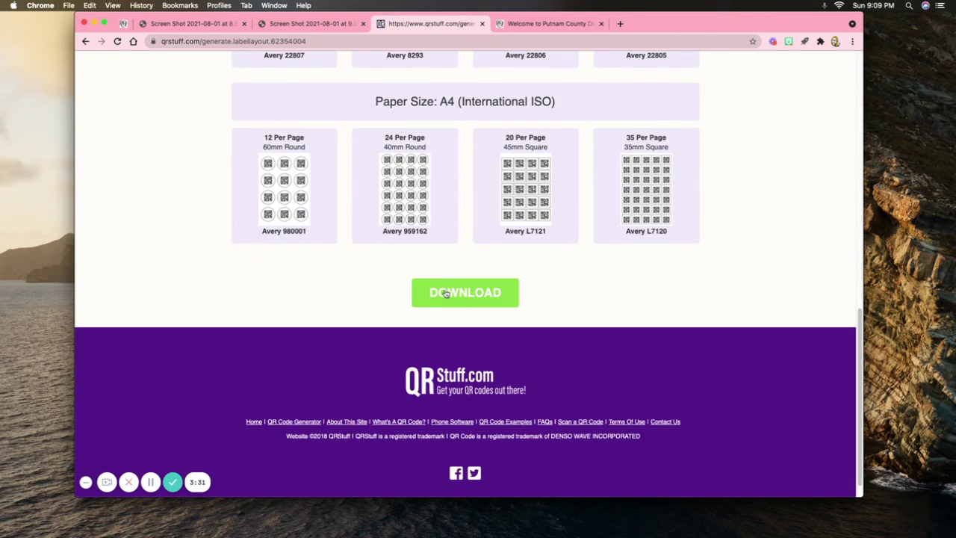
{"action": "left_click", "coordinate": [446, 293]}
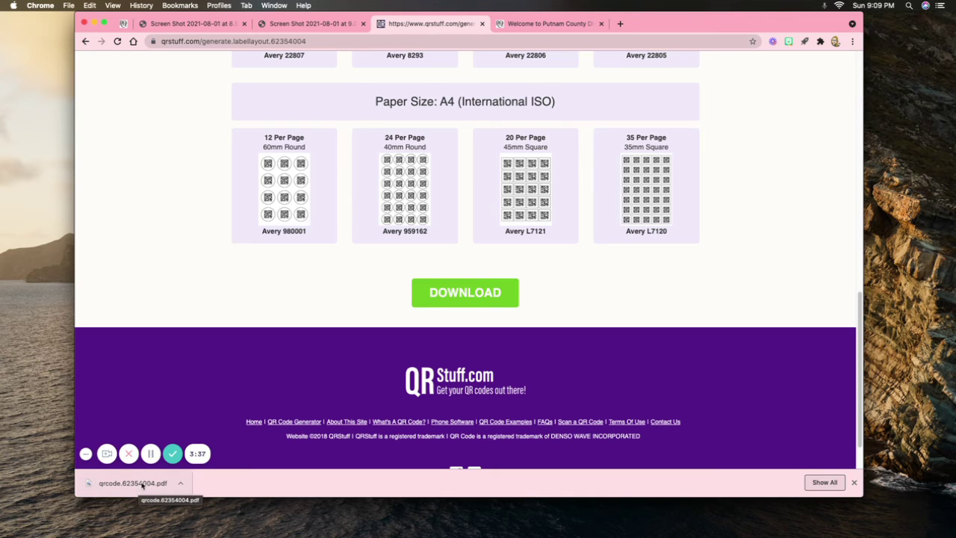
Open qrcode.62354004.pdf from the download bar in Chrome's PDF viewer.
{"action": "left_click", "coordinate": [133, 484]}
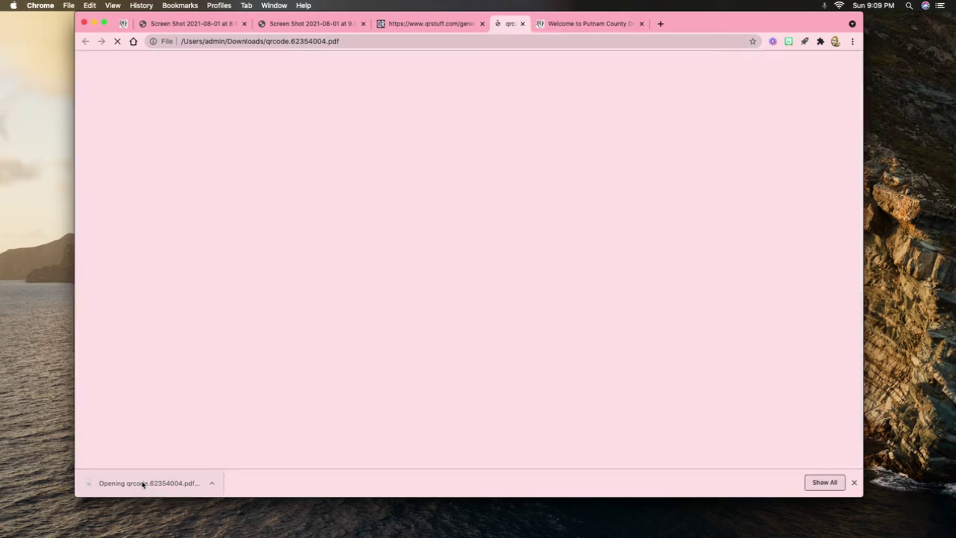